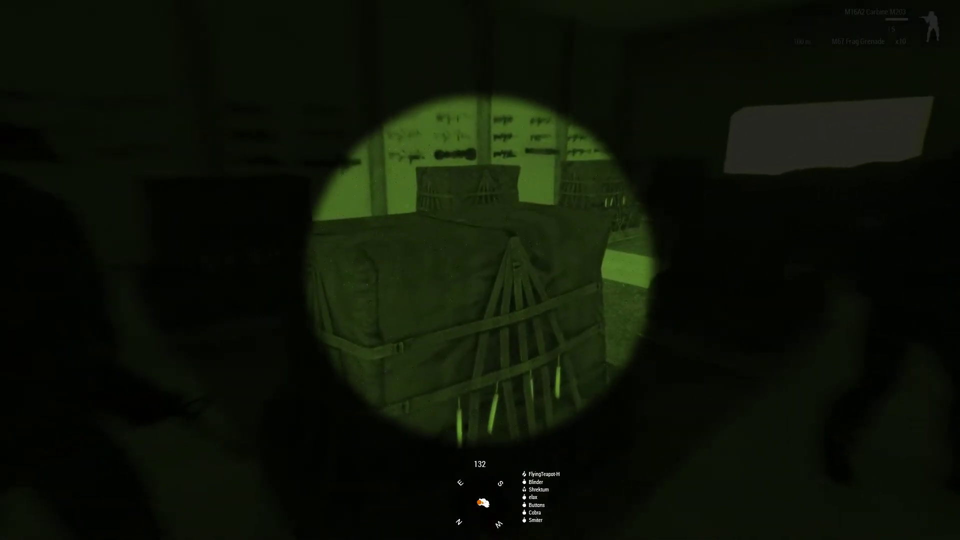
- Check the unlit map briefly, then show the ACE interaction menu on the supply crate
{"action": "key", "text": "m"}
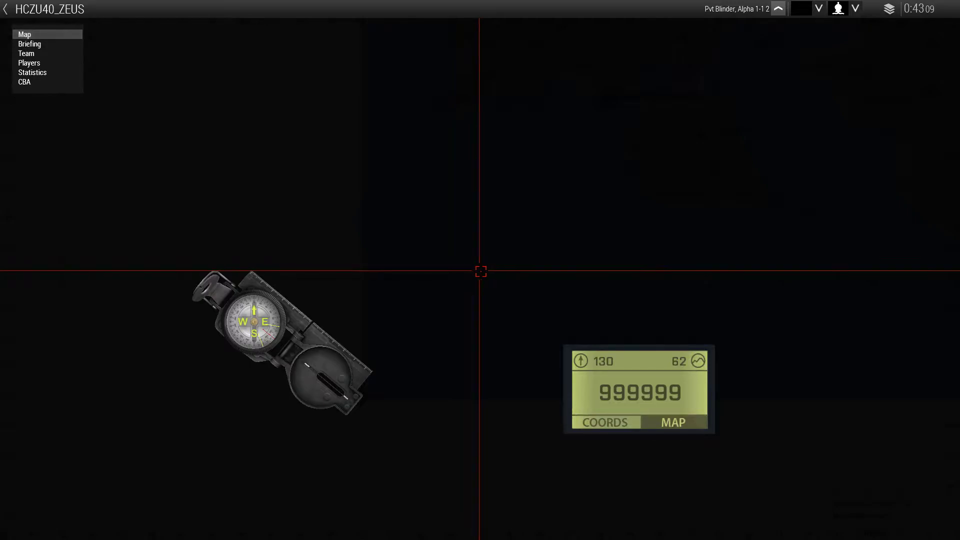
{"action": "key", "text": "m"}
{"action": "key", "text": "super"}
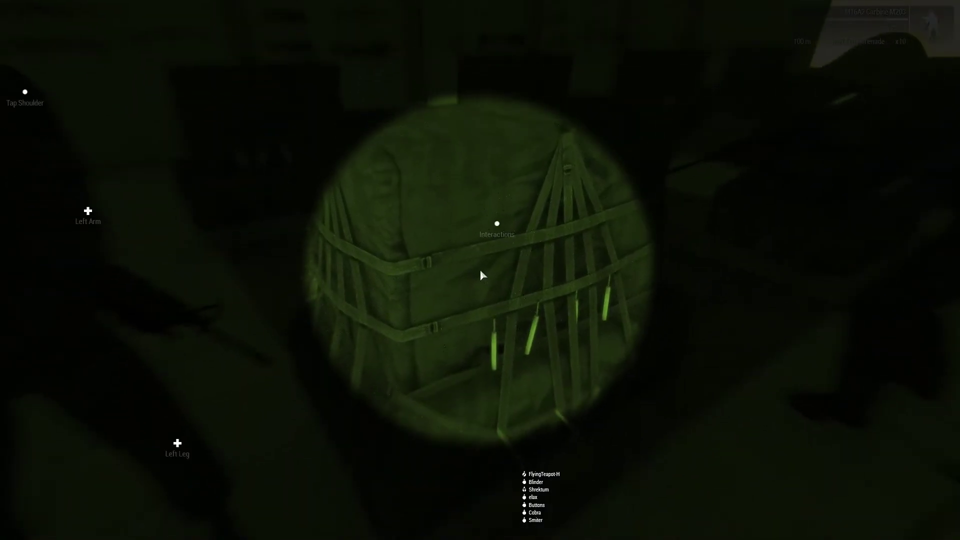
- Enter the ACE Arsenal from the crate's interaction menu
{"action": "left_click", "coordinate": [545, 211]}
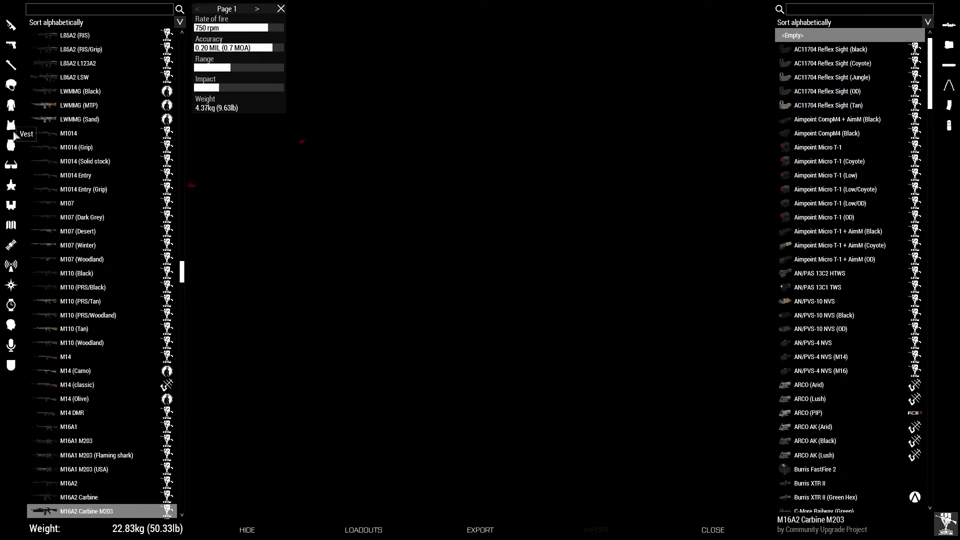
- Add a KSF-1 flashlight to the green US Tactical Backpack's contents
{"action": "left_click", "coordinate": [11, 145]}
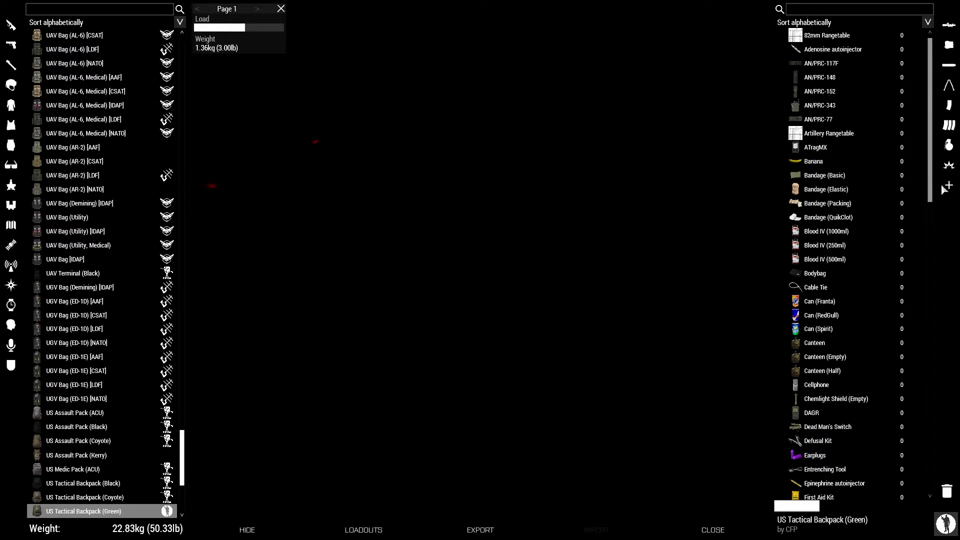
{"action": "scroll", "coordinate": [875, 175], "scroll_direction": "down", "scroll_amount": 4}
{"action": "scroll", "coordinate": [873, 175], "scroll_direction": "down", "scroll_amount": 2}
{"action": "scroll", "coordinate": [873, 176], "scroll_direction": "down", "scroll_amount": 3}
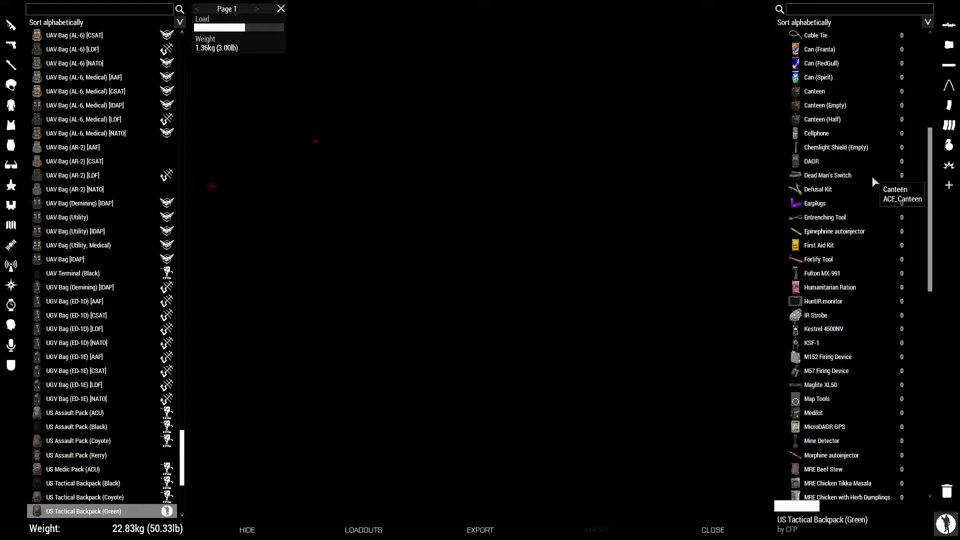
{"action": "scroll", "coordinate": [872, 176], "scroll_direction": "down", "scroll_amount": 2}
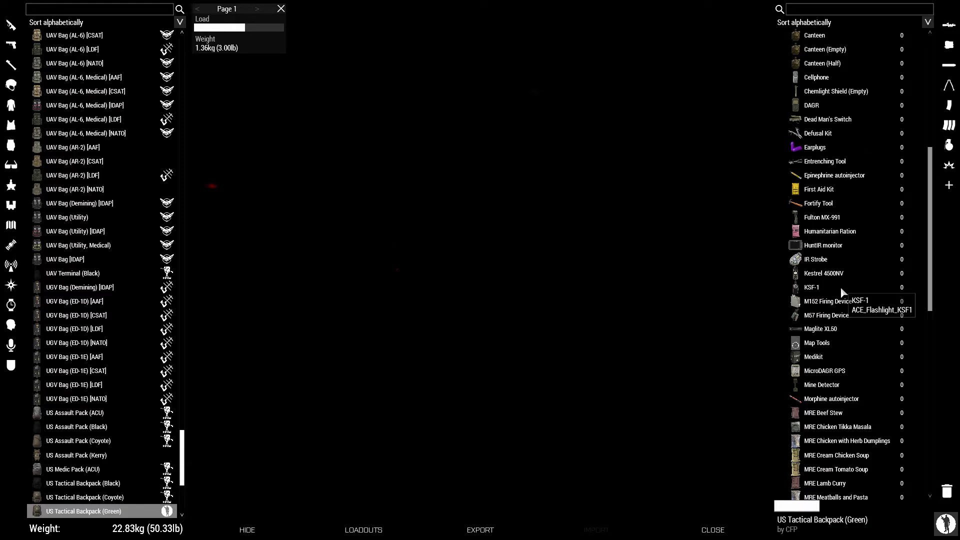
{"action": "left_click", "coordinate": [841, 288]}
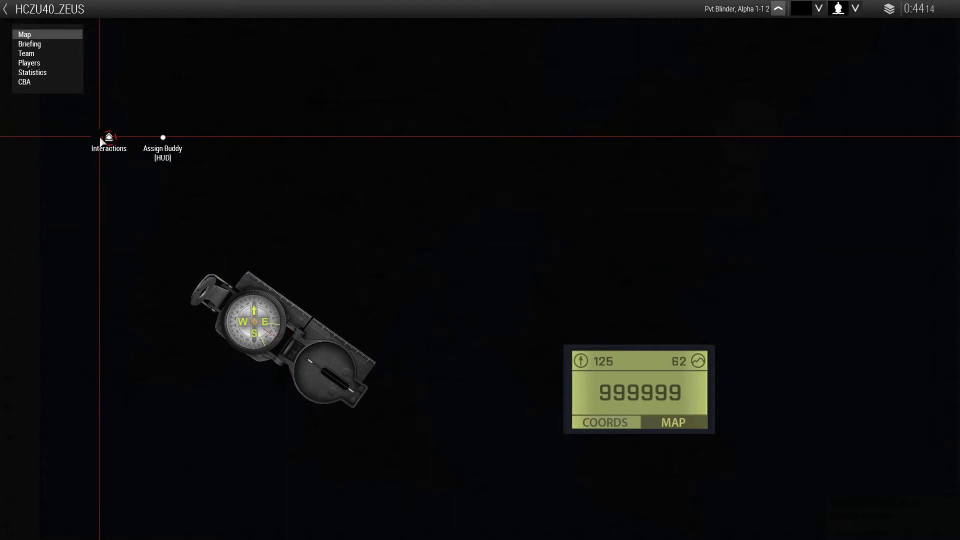
- Turn on the KSF-1 via self-interaction Flashlights so the map is lit red
{"action": "key", "text": "ctrl+super"}
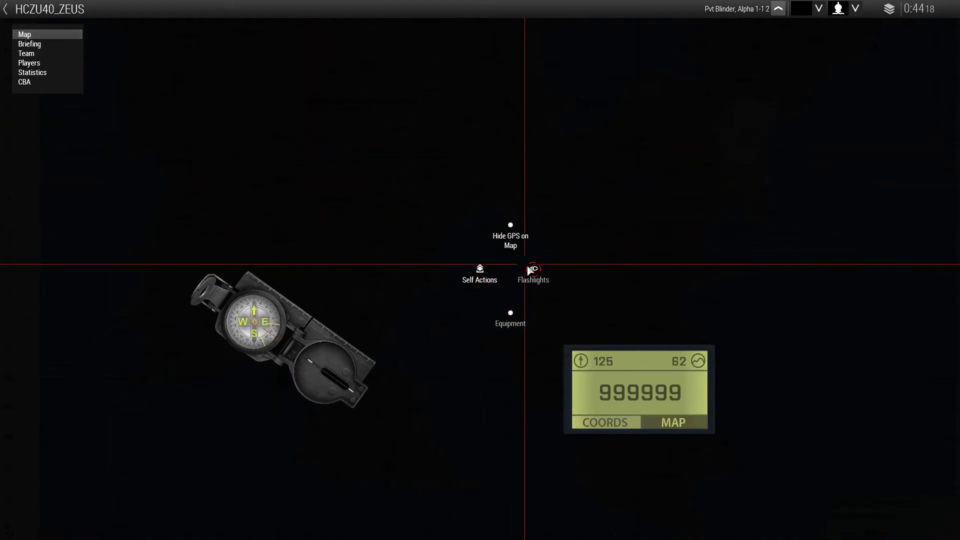
{"action": "mouse_move", "coordinate": [533, 272]}
{"action": "left_click", "coordinate": [585, 274]}
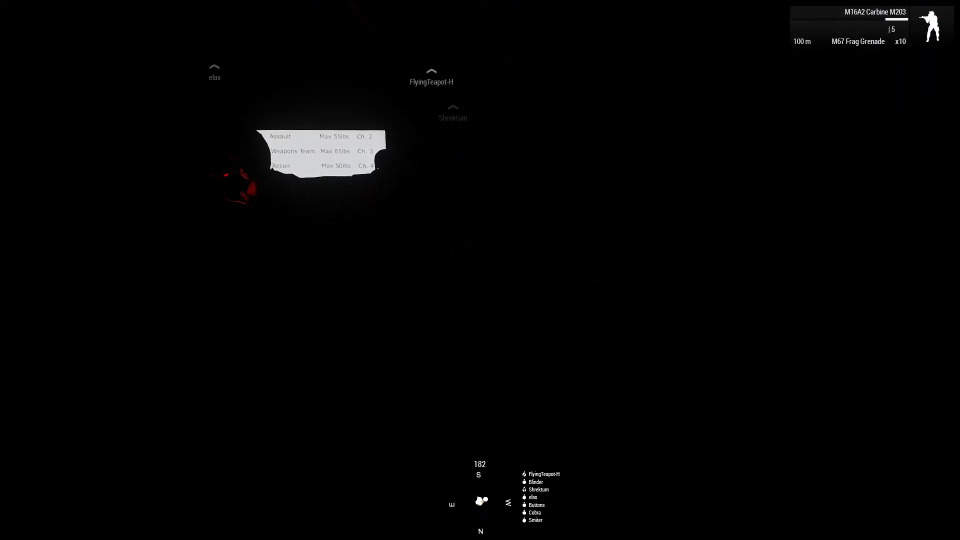
{"action": "key", "text": "m"}
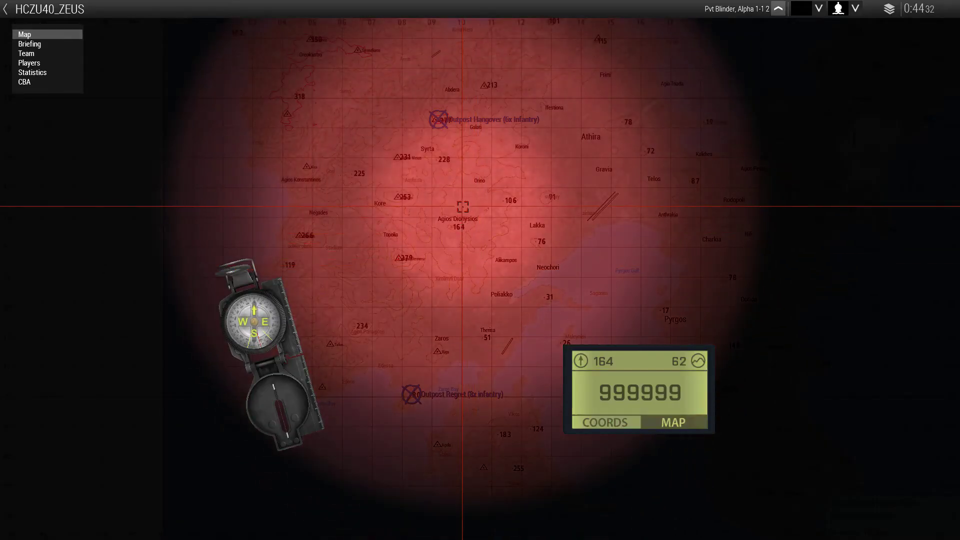
{"action": "key", "text": "m"}
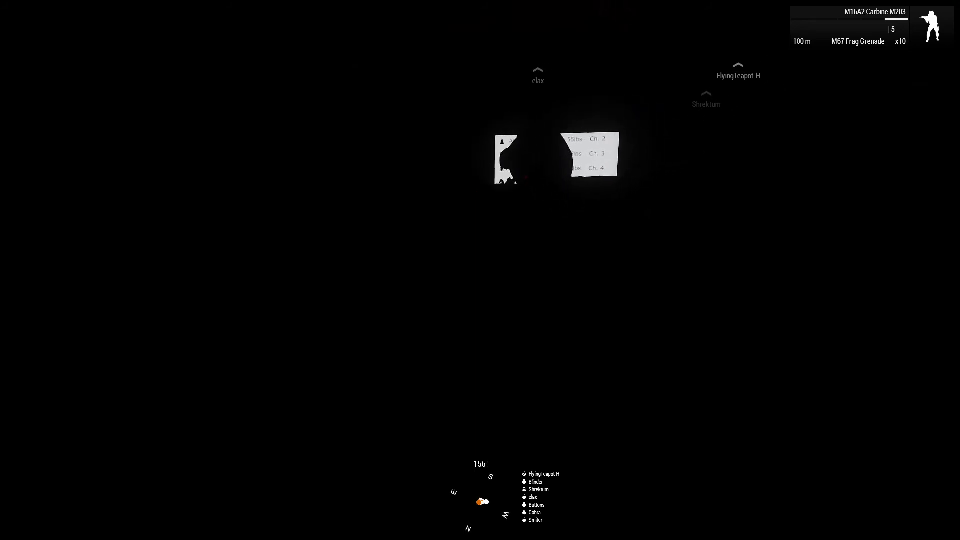